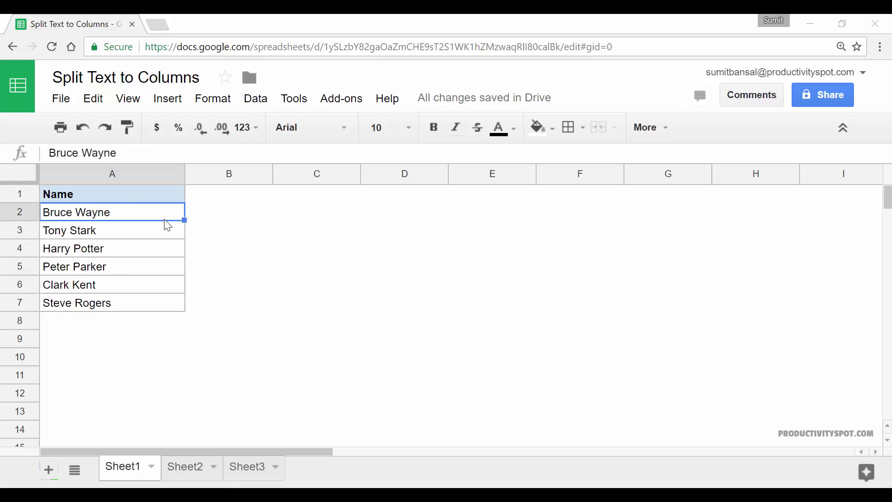
Run Split text to columns on the six names in A2:A7 and show the separator choices
left_click_drag(135, 214, 126, 303)
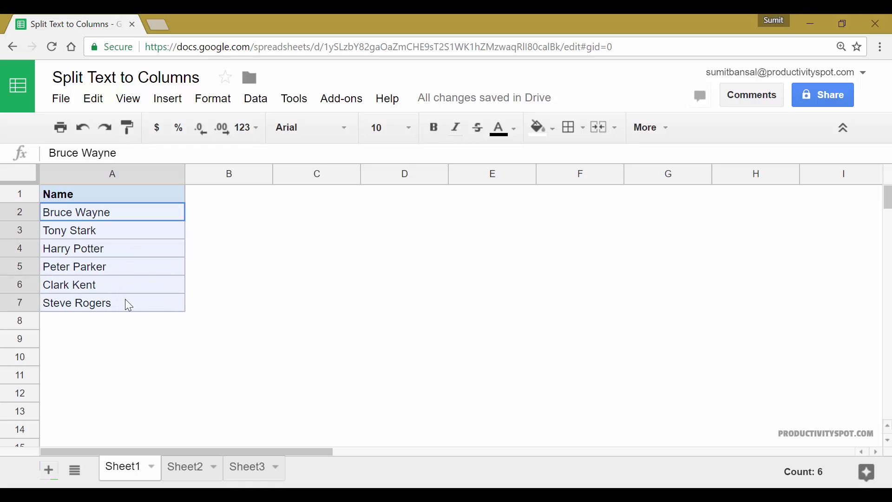
left_click(253, 99)
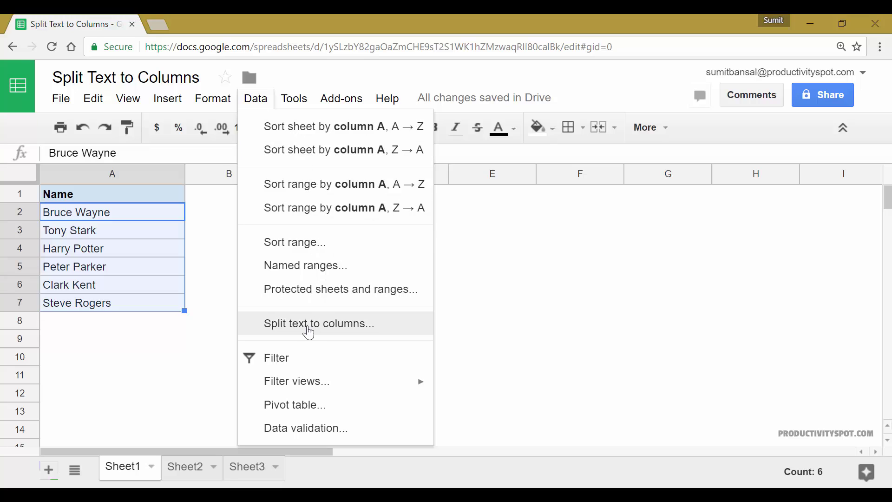
left_click(332, 327)
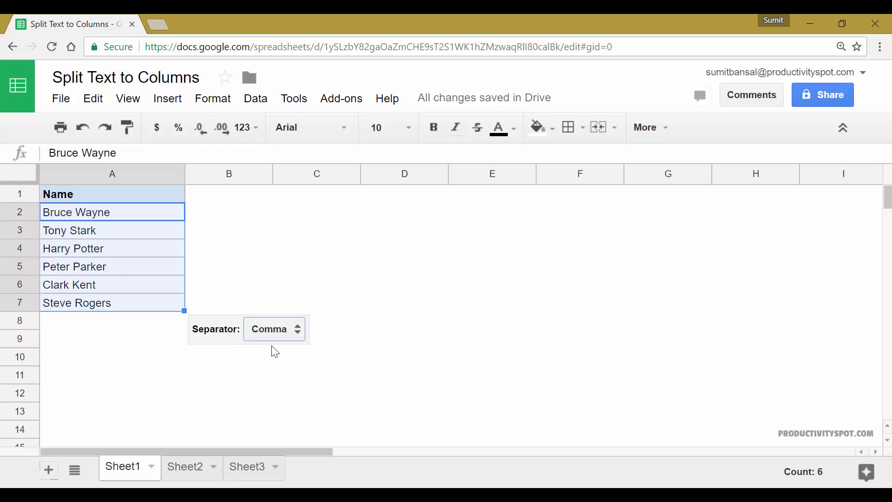
left_click(297, 331)
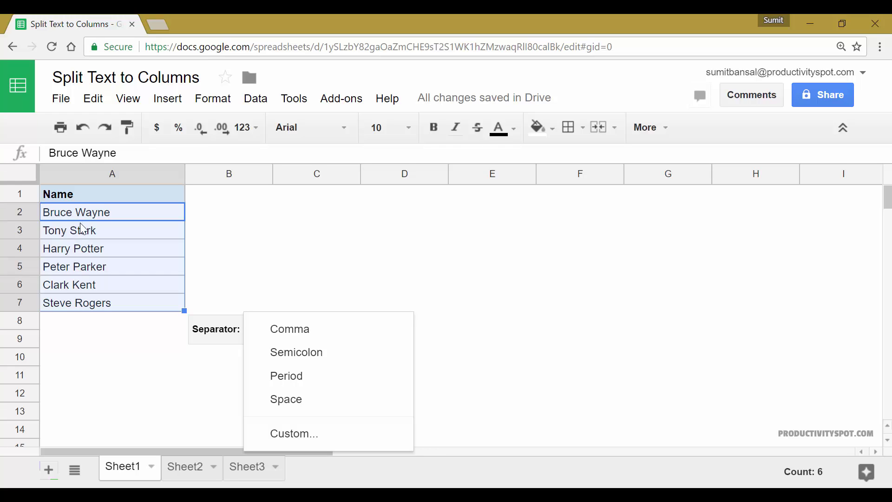
Use Space as the separator so surnames move into B2:B7
left_click(281, 406)
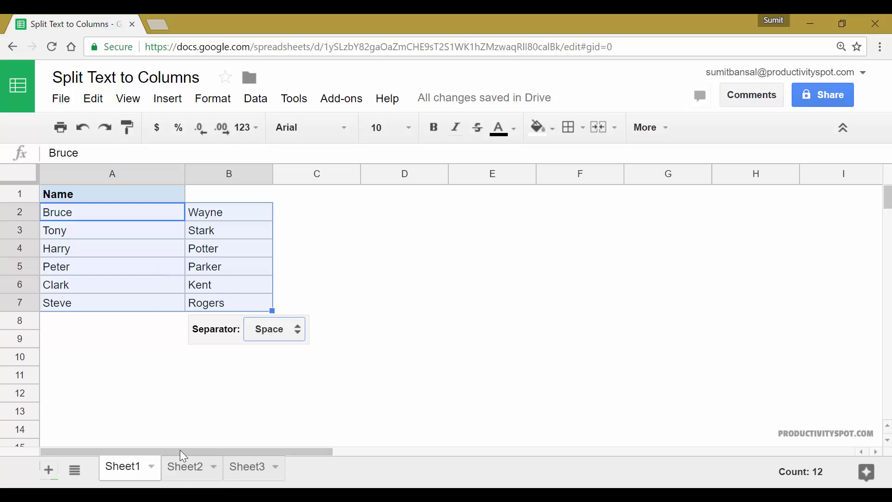
On Sheet2, copy the five emails in A2:A6 into column B starting at B2
left_click(182, 465)
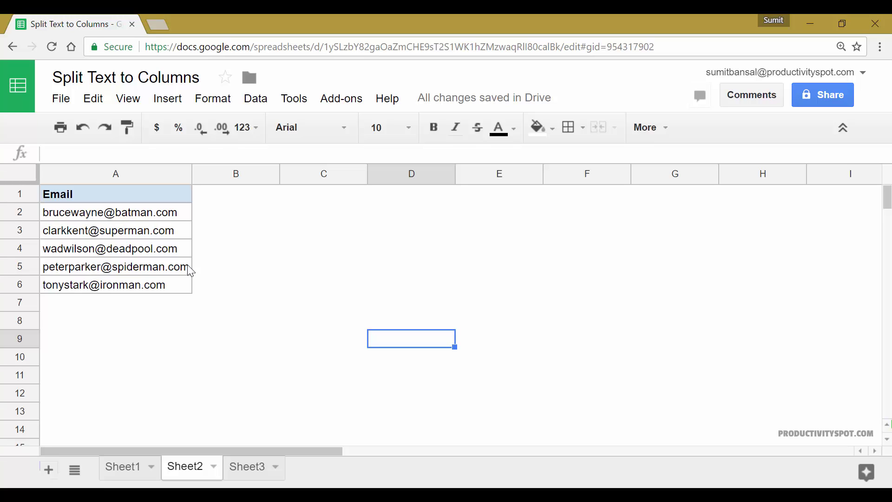
left_click_drag(110, 213, 117, 288)
key("ctrl+c")
left_click(204, 213)
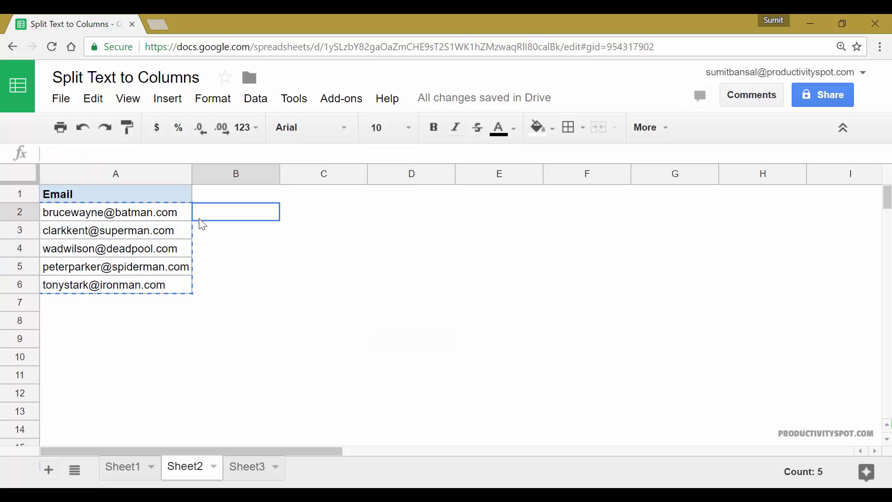
key("ctrl+v")
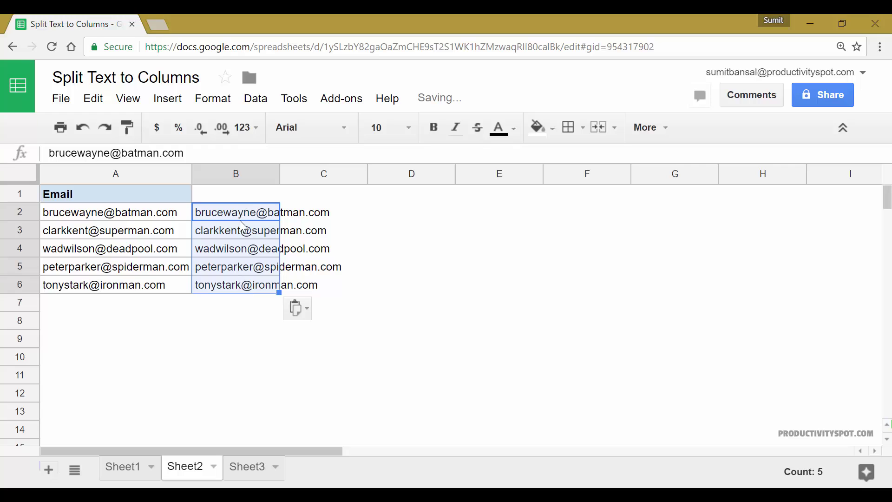
Split the copied emails with a custom @ separator into usernames and domains
left_click(255, 99)
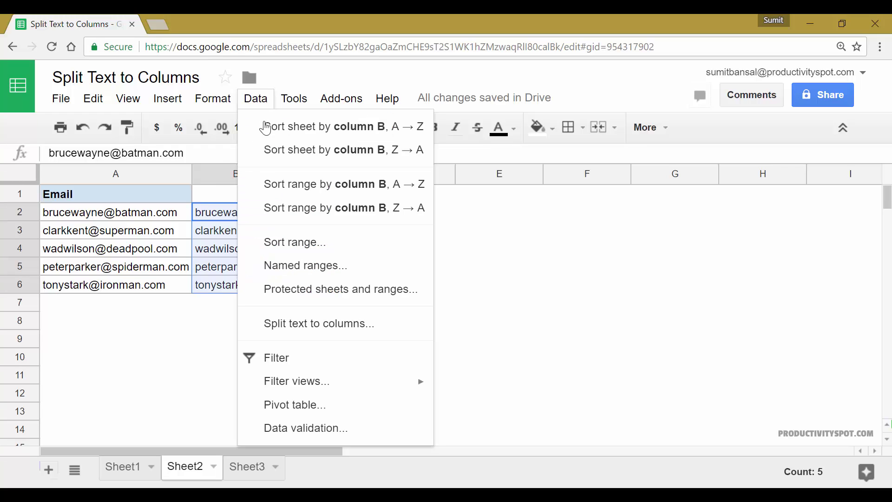
left_click(305, 322)
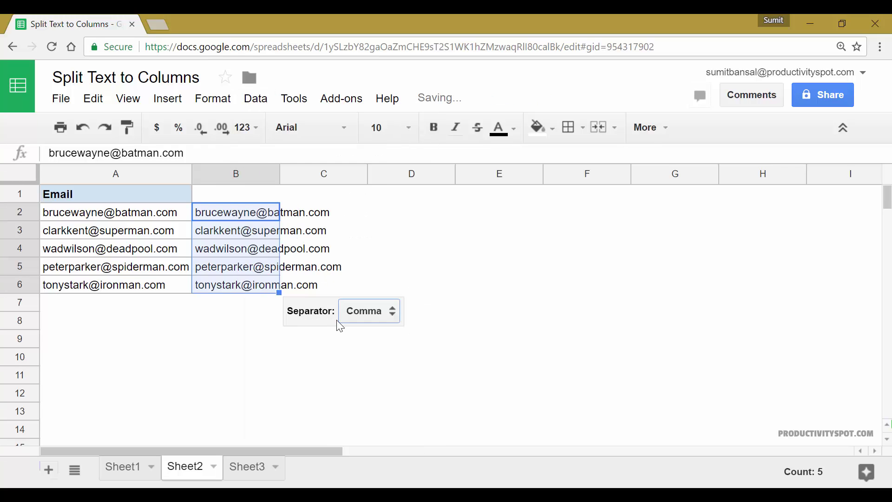
left_click(393, 316)
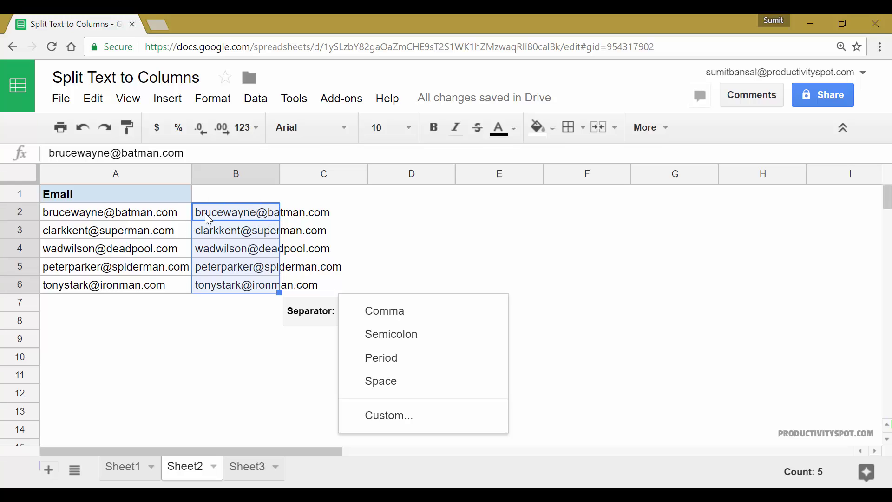
left_click(406, 418)
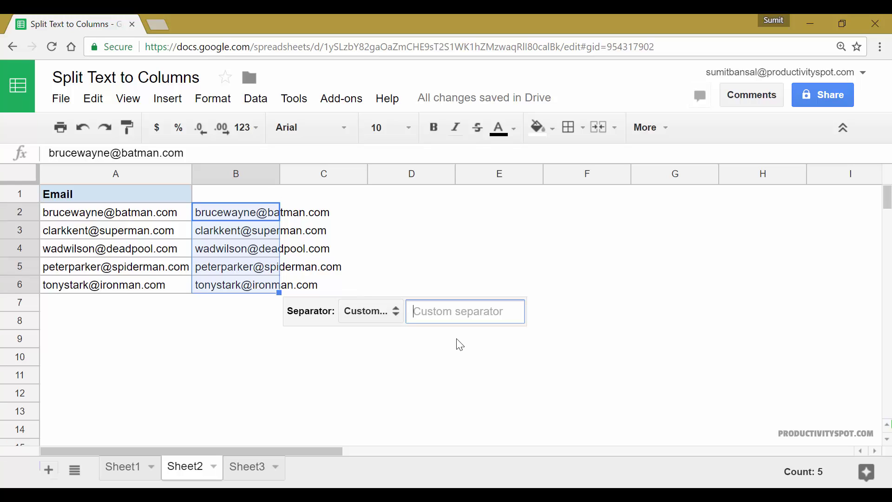
type("@")
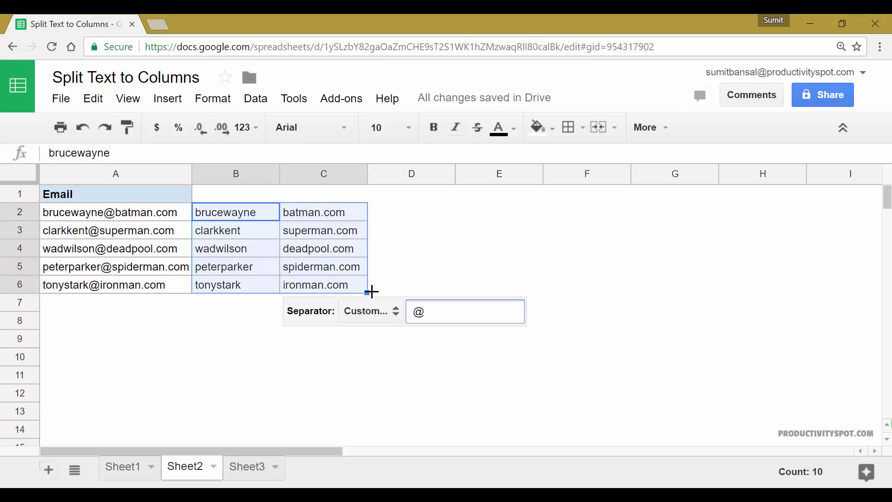
On Sheet3, split the five URLs in column A using a custom / separator
left_click(247, 466)
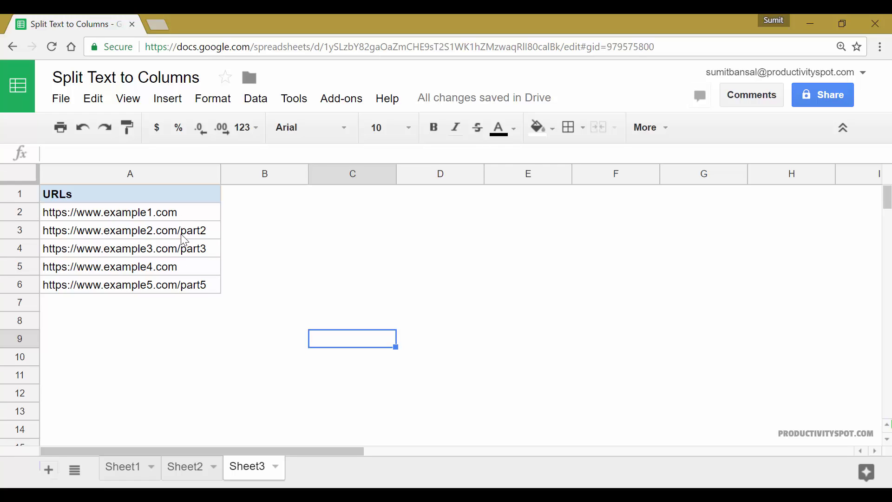
left_click_drag(136, 217, 137, 284)
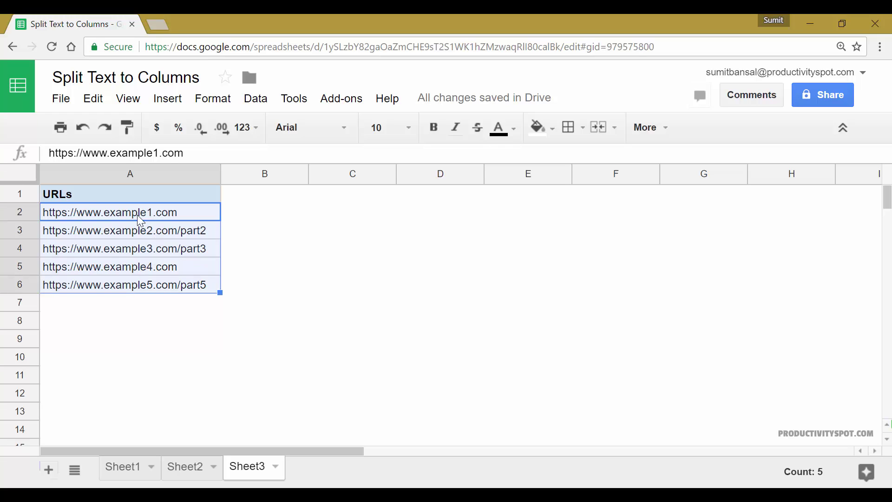
left_click(256, 100)
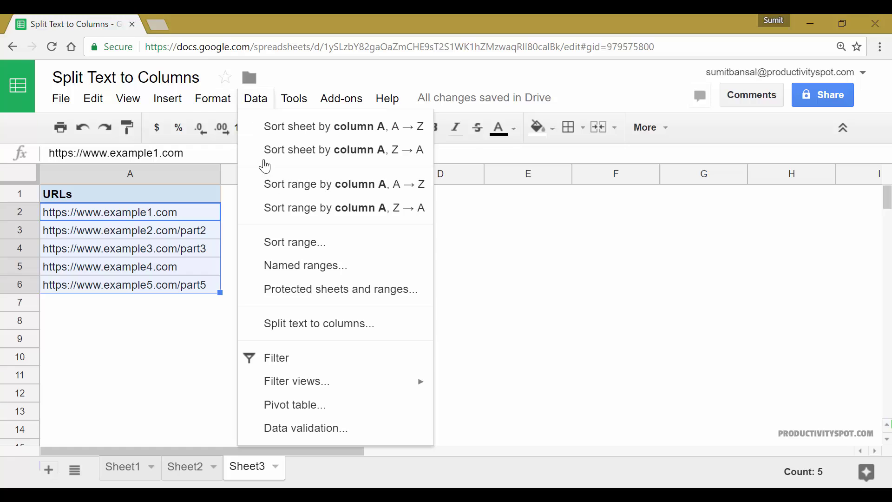
left_click(302, 336)
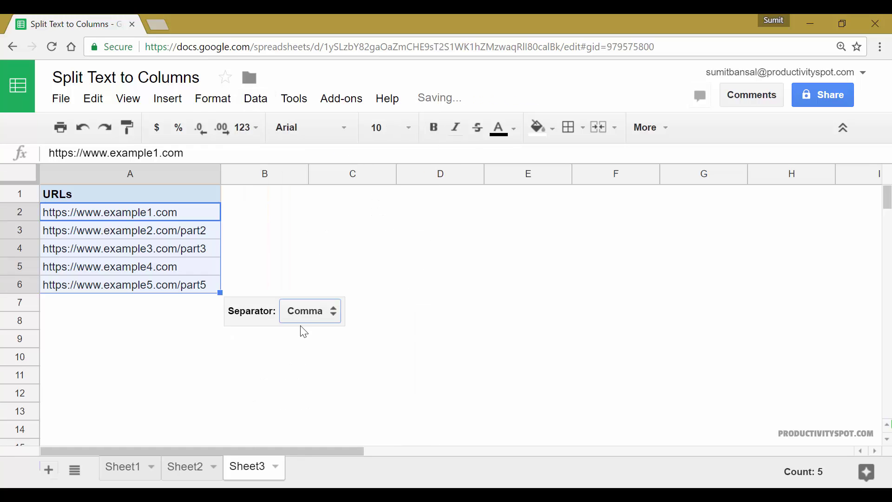
left_click(339, 317)
left_click(339, 419)
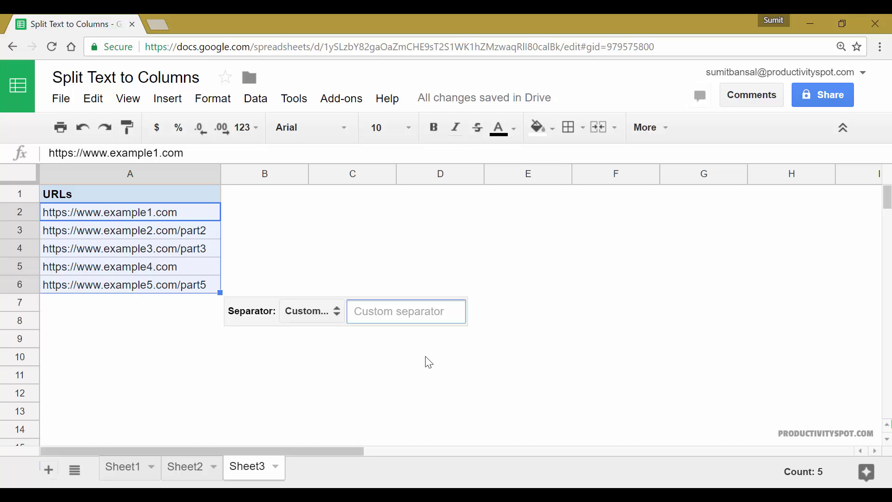
type("/")
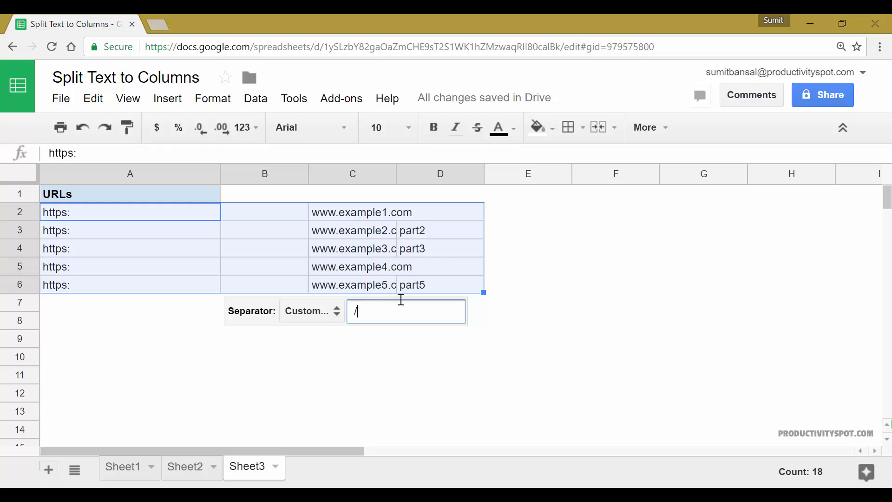
Widen column C to show full domains, then select domains C2:C6 and paths D2:D6
left_click(547, 320)
left_click_drag(396, 174, 439, 176)
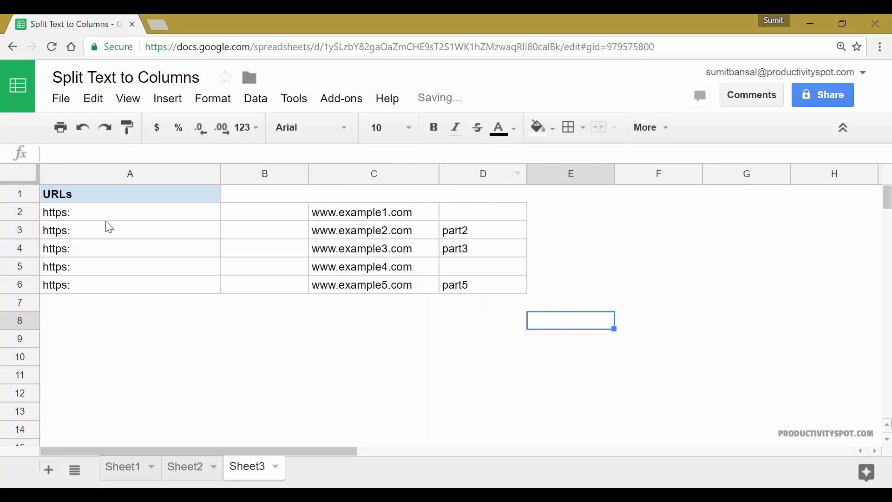
left_click_drag(369, 212, 369, 283)
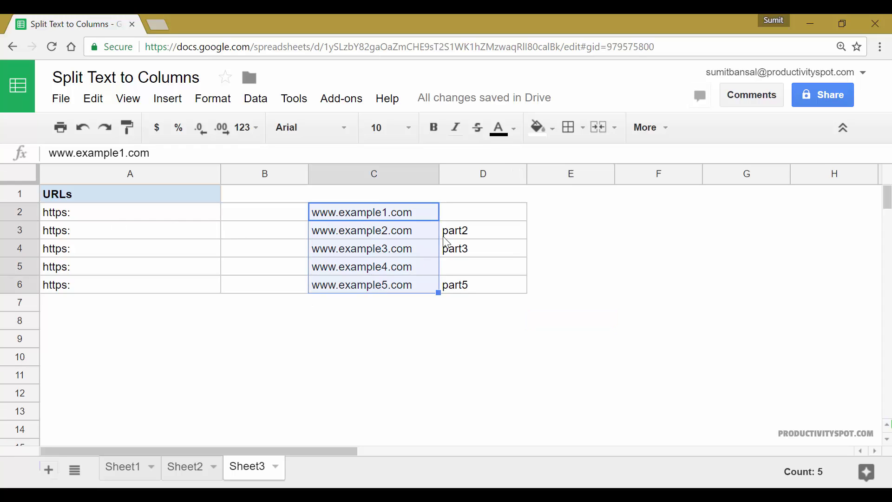
left_click(474, 220)
left_click_drag(474, 220, 474, 280)
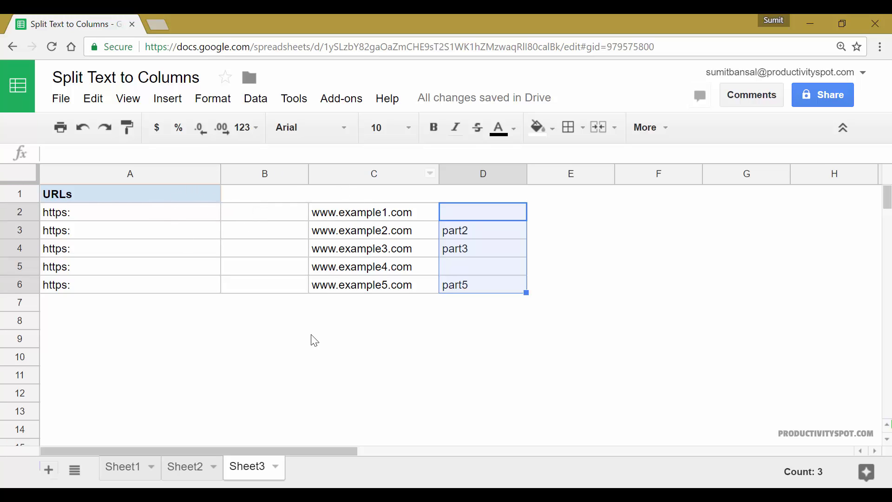
On Sheet1, copy the first names in A2:A3 into A9:A10
left_click(133, 472)
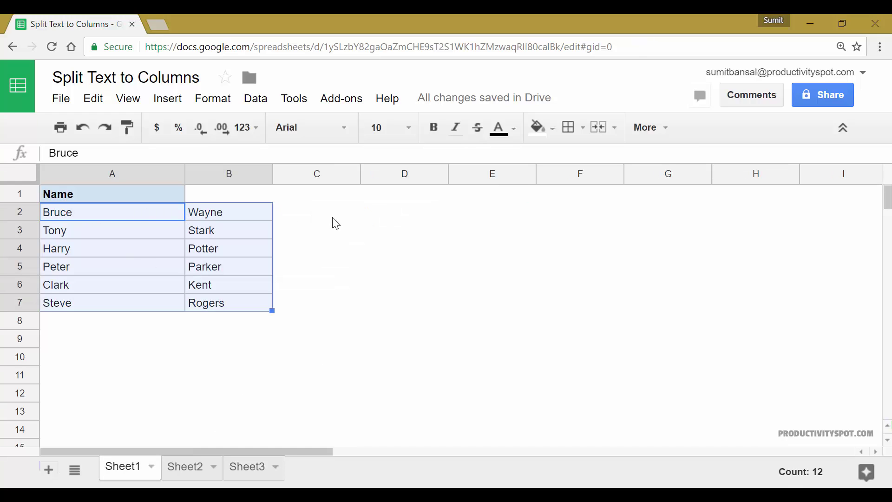
left_click_drag(145, 216, 148, 233)
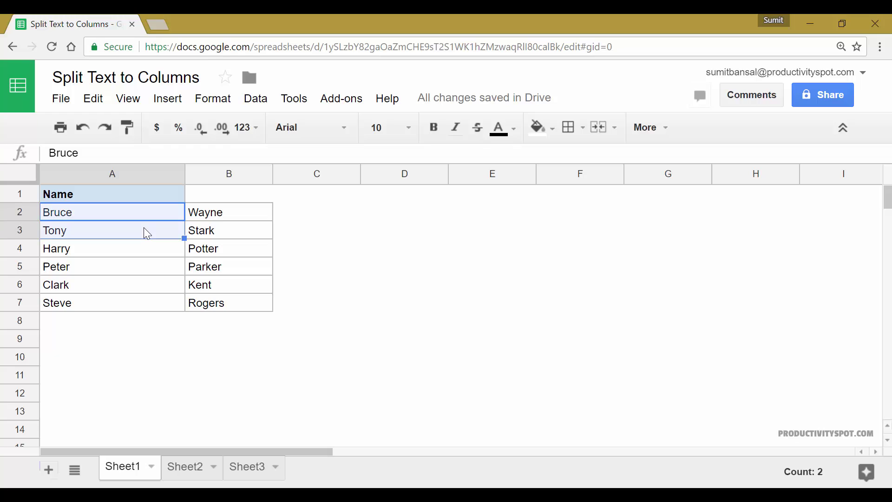
key("ctrl+c")
left_click(145, 345)
key("ctrl+v")
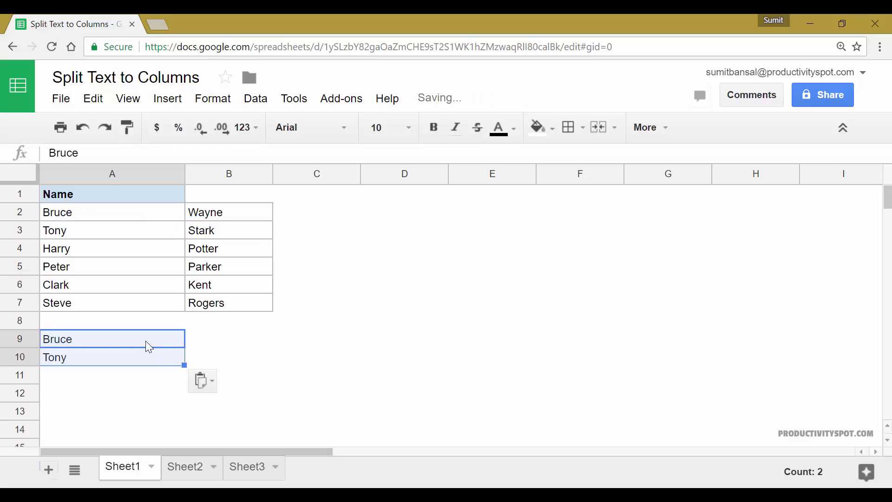
Append a surname to each copied name, with a double space in A10
double_click(181, 336)
type("Way")
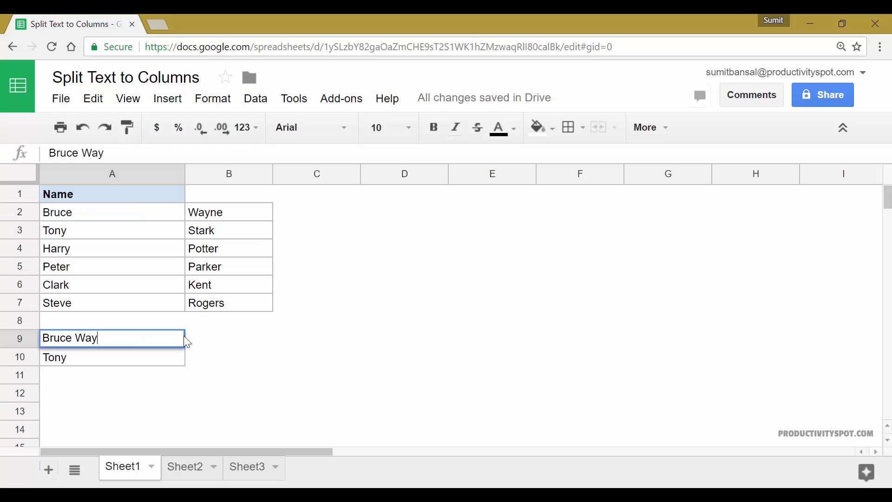
type("ne")
key("Return")
key("Return")
type("Star")
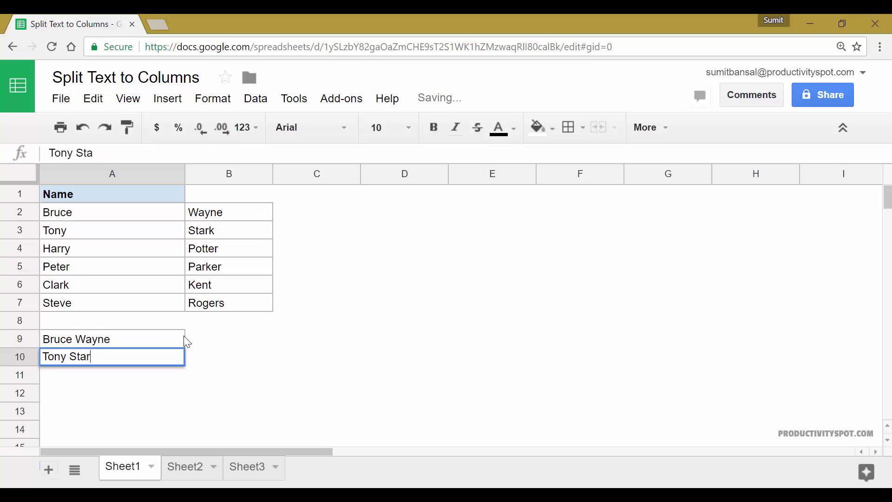
type("k")
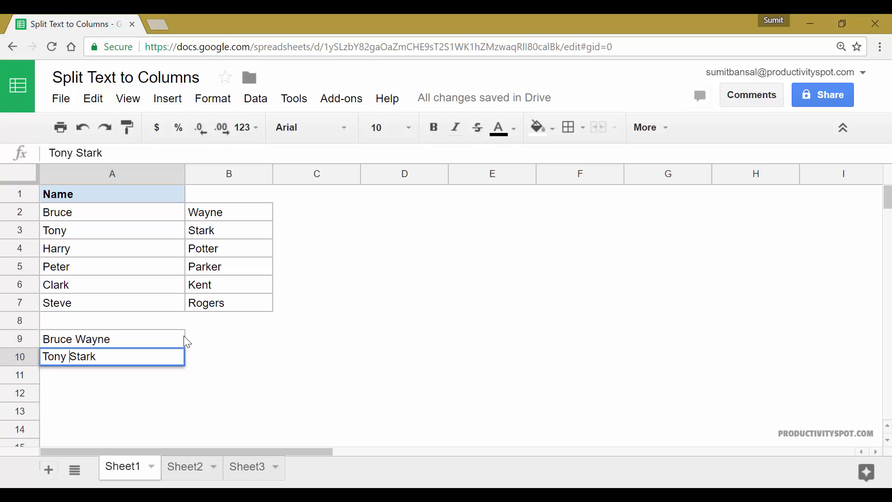
key("Return")
key("Up")
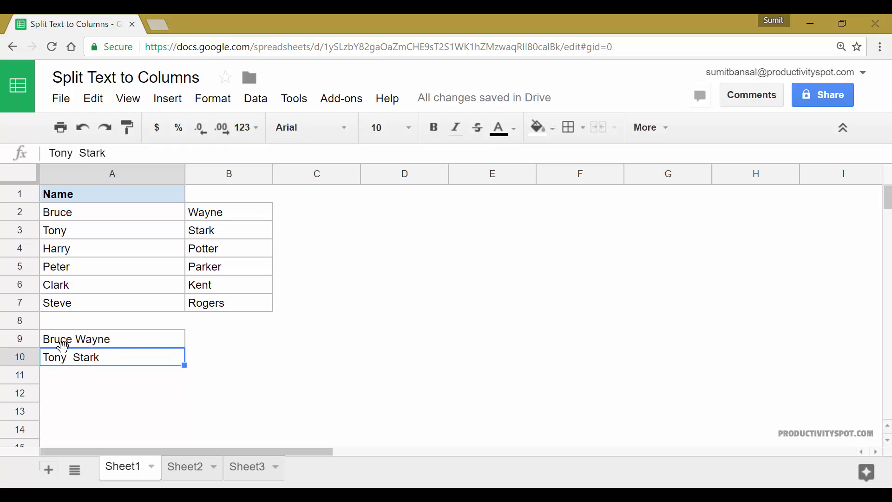
left_click(67, 347)
Split A9:A10 at spaces, leaving B10 empty, then select A9:B9
left_click_drag(67, 346, 70, 360)
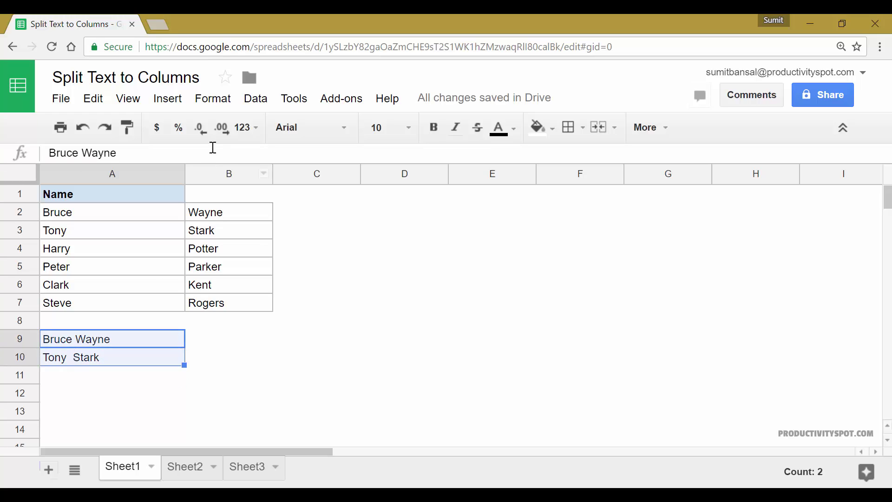
left_click(256, 99)
left_click(311, 325)
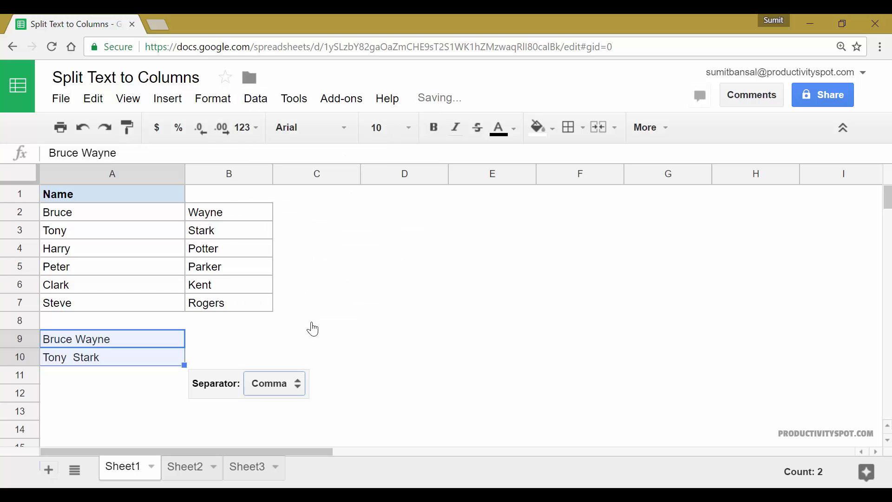
left_click(299, 391)
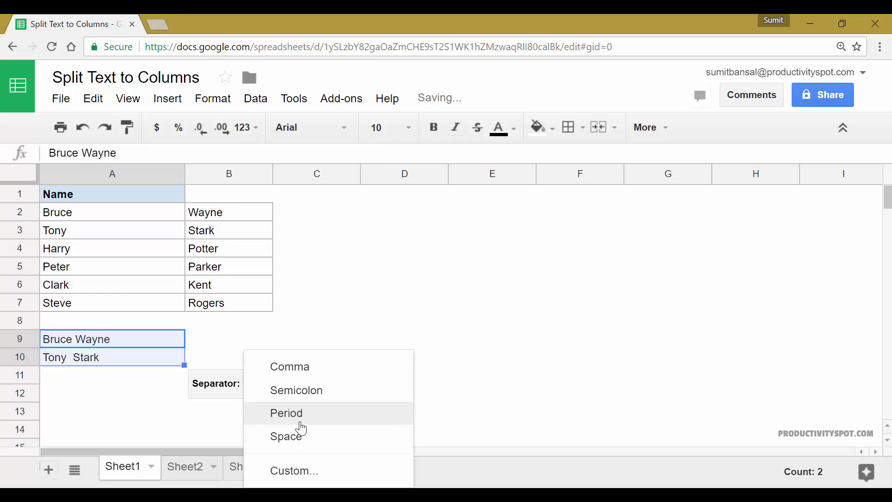
left_click(300, 437)
left_click(387, 395)
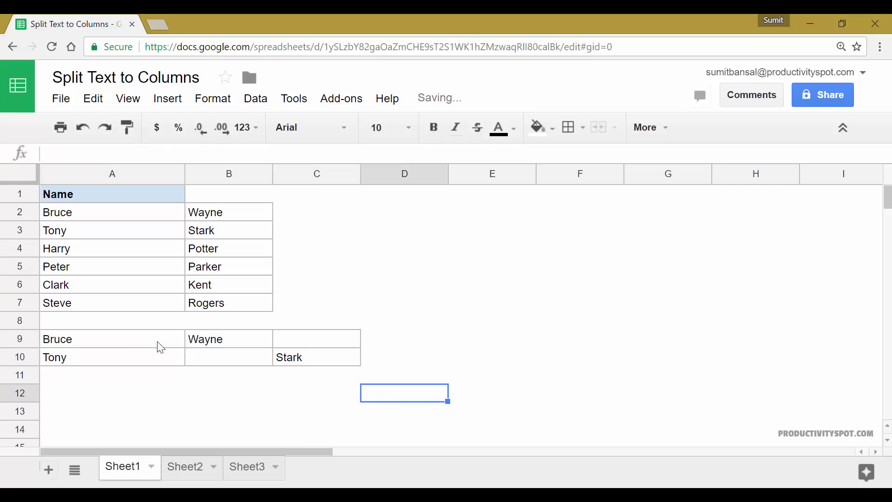
left_click_drag(140, 344, 219, 344)
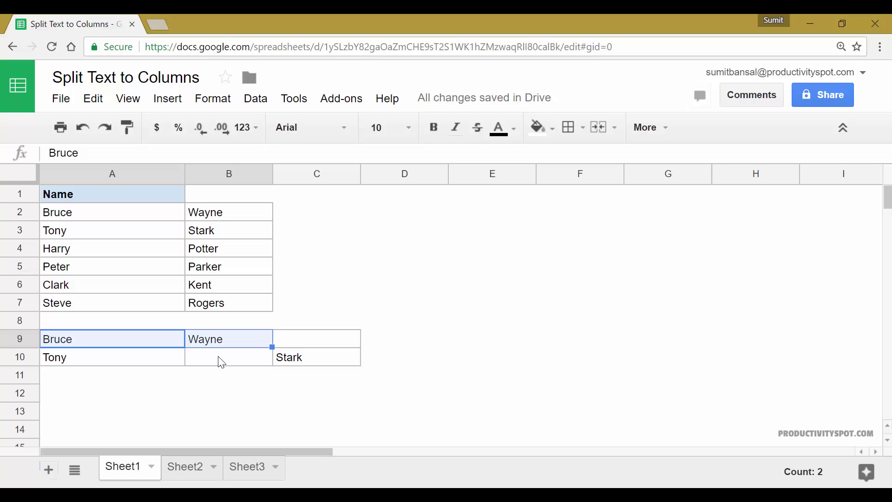
left_click(247, 467)
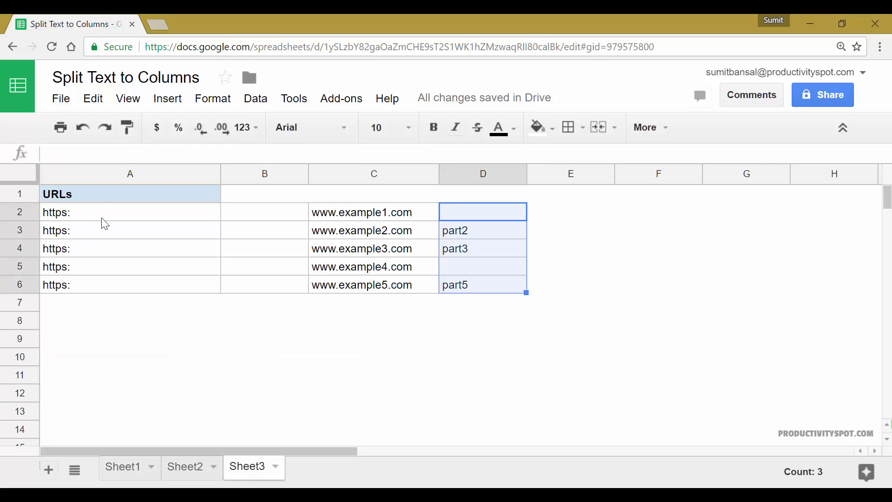
left_click(146, 464)
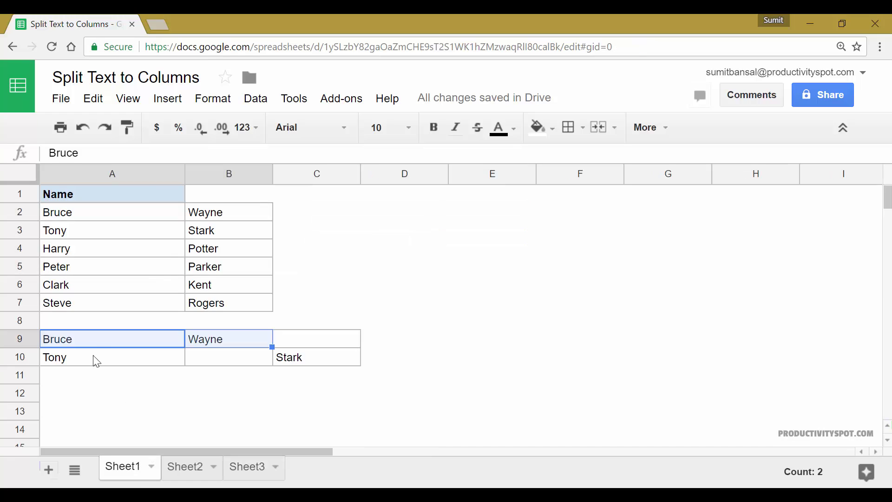